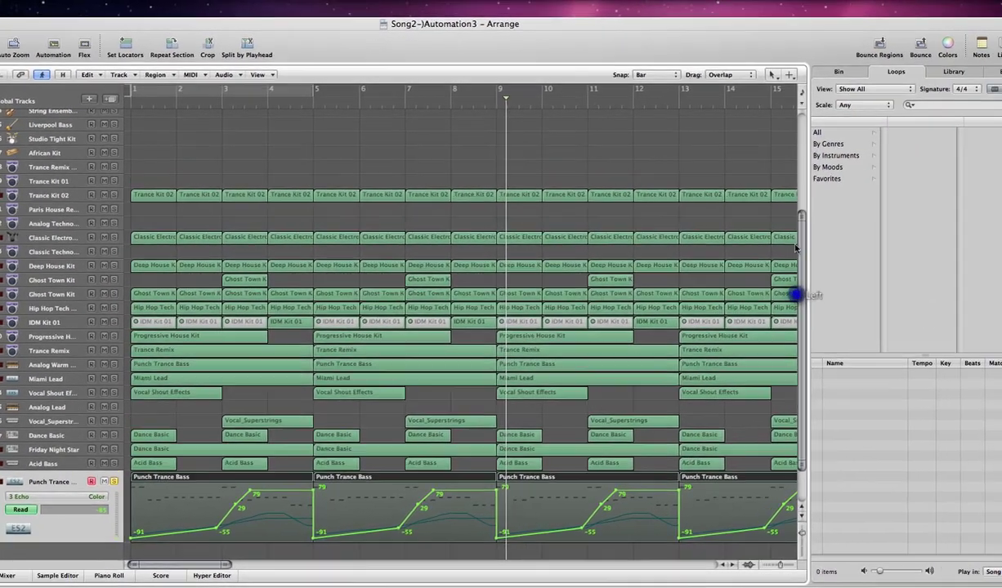
# Scroll the arrange track list up from the Steinway piano to the top tracks.
pyautogui.scroll(10, 827, 298)
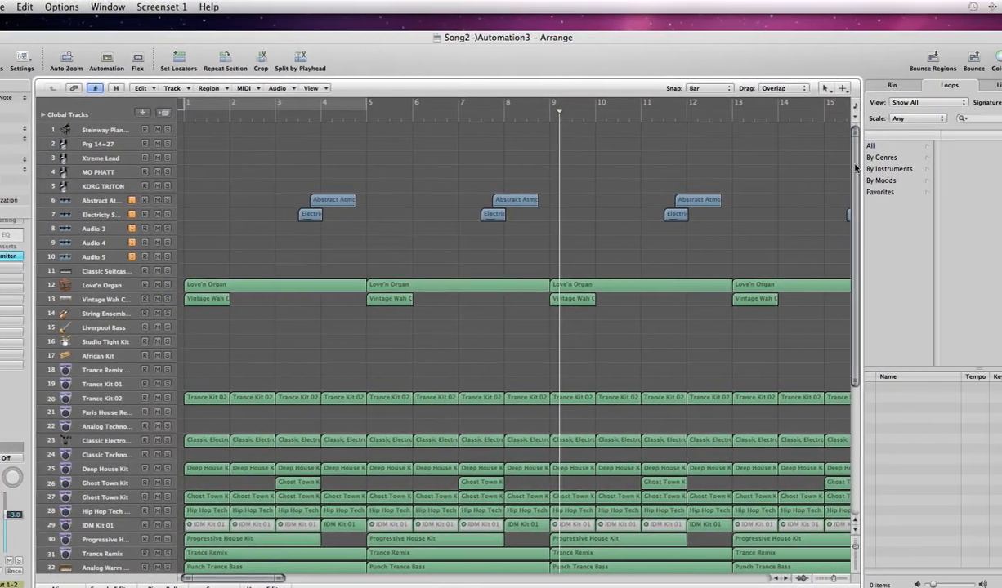
# Scroll down to Punch Trance Bass (track 40) and toggle the automation view off and on again.
pyautogui.moveTo(893, 167); pyautogui.dragTo(891, 285)
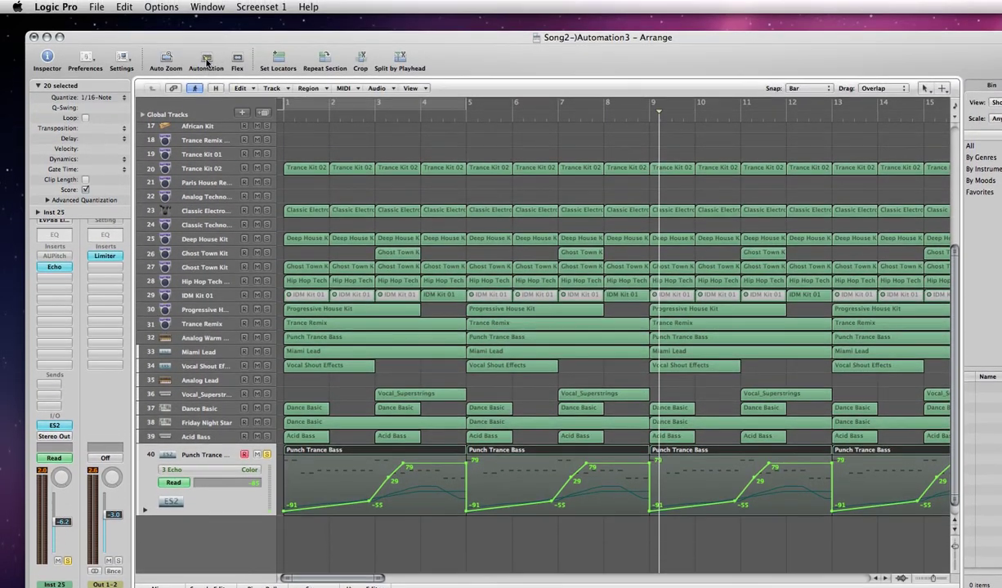
pyautogui.click(206, 32)
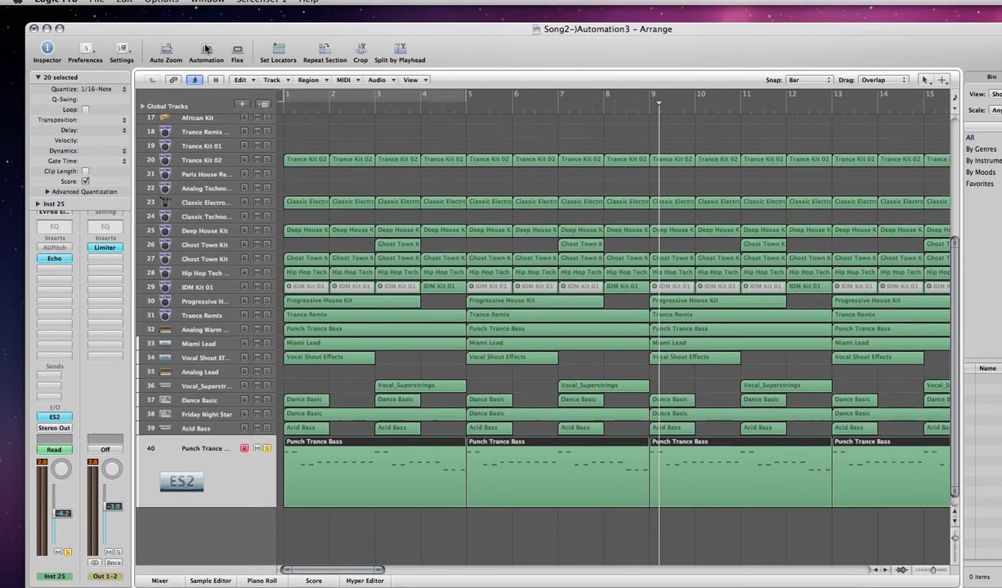
pyautogui.click(206, 51)
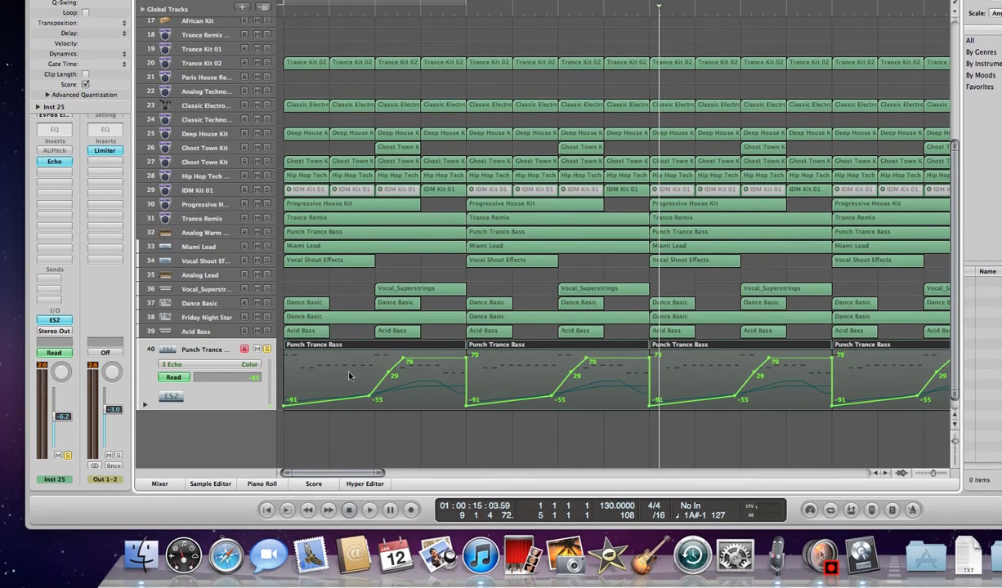
# Switch the Punch Trance Bass automation lane to the 1 ES2: ModPad X parameter.
pyautogui.click(225, 365)
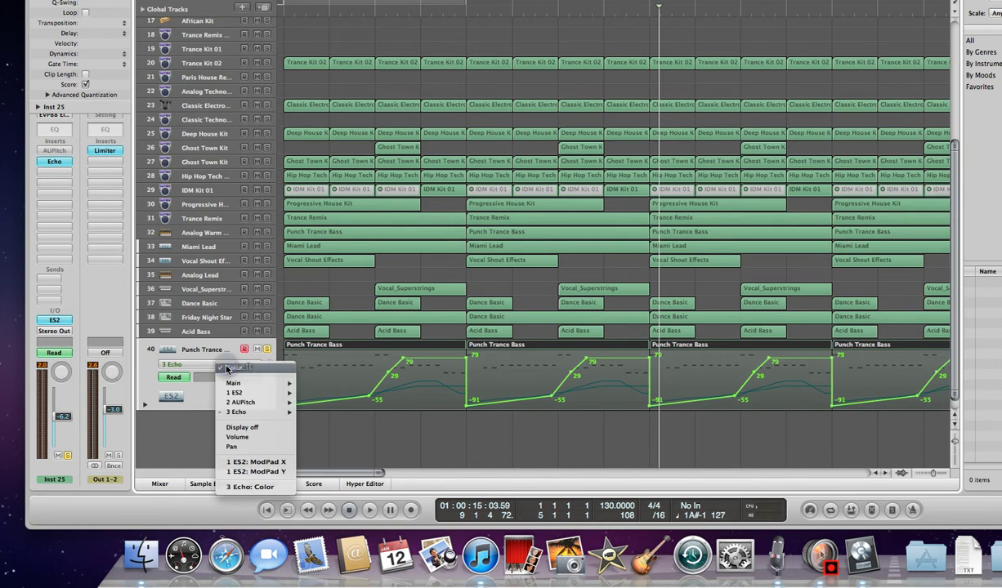
pyautogui.click(254, 462)
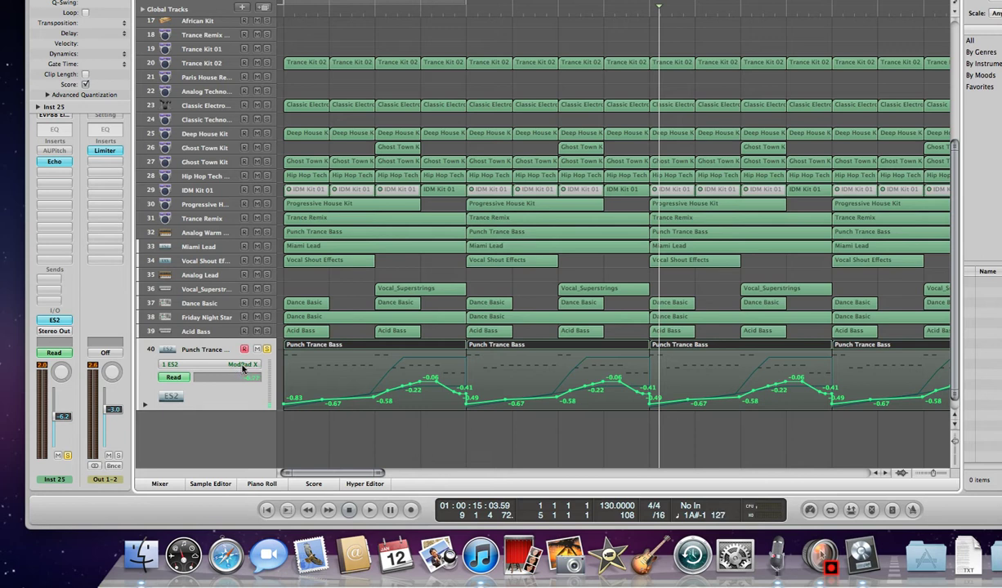
pyautogui.click(211, 363)
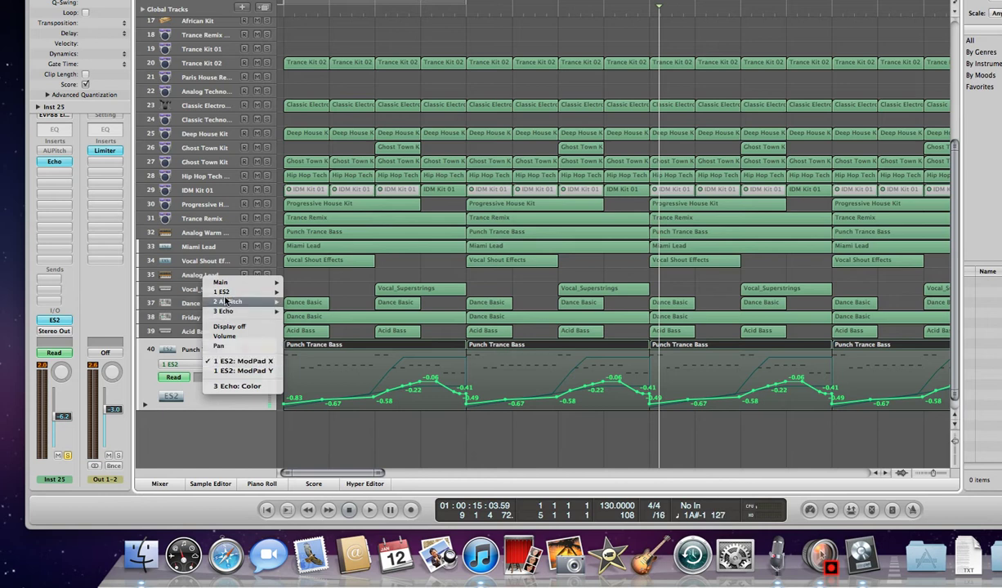
pyautogui.moveTo(225, 293)
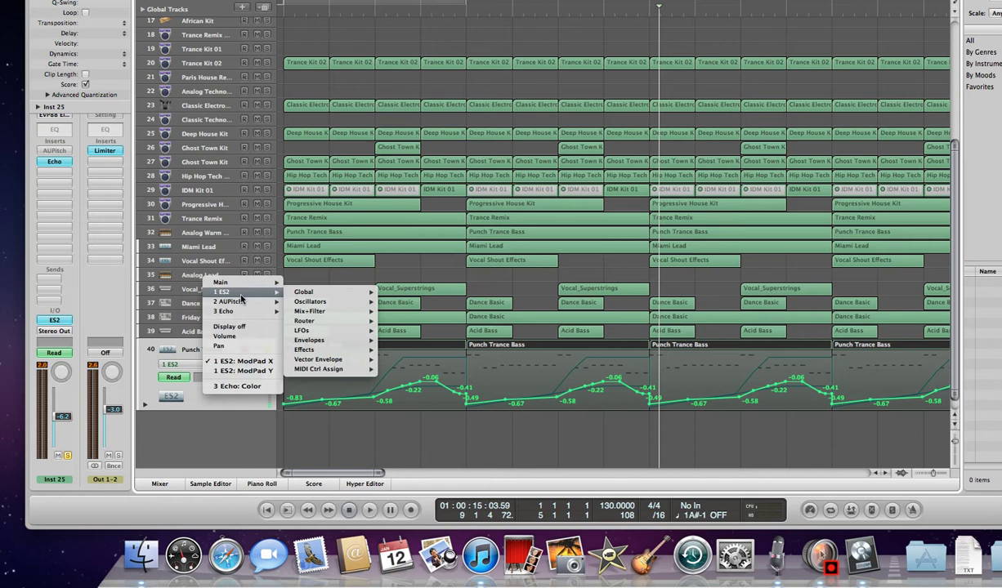
pyautogui.click(241, 294)
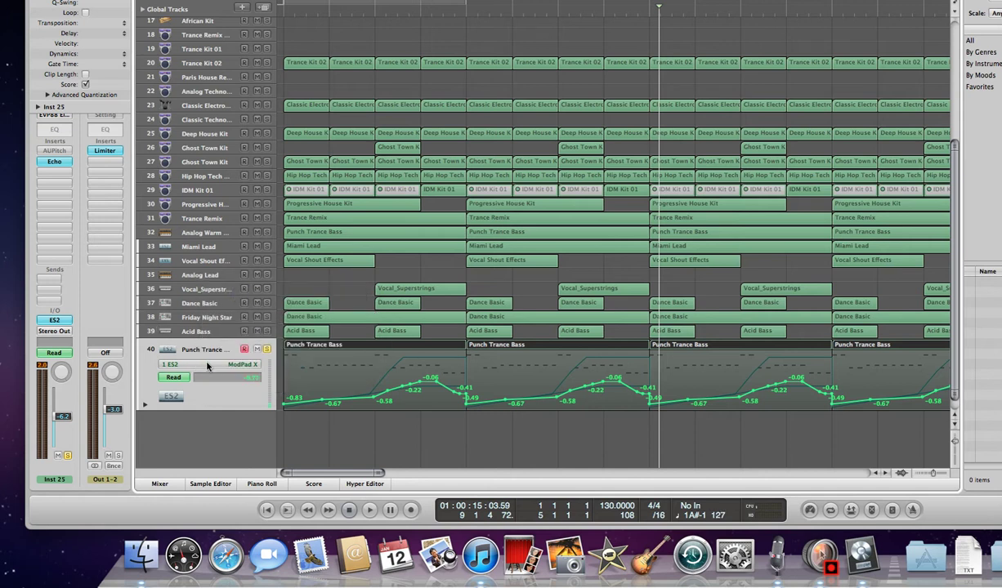
pyautogui.click(193, 364)
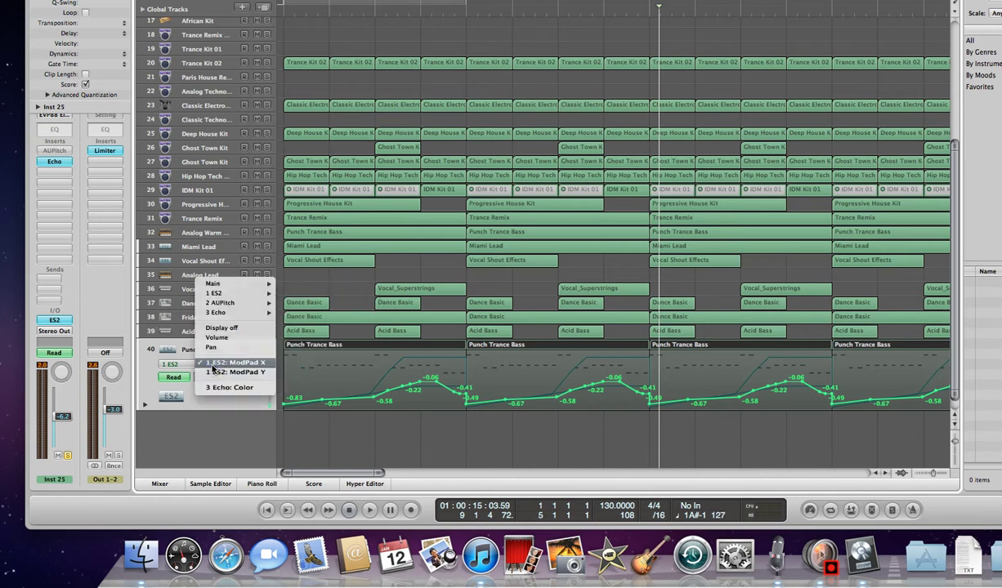
pyautogui.moveTo(241, 296)
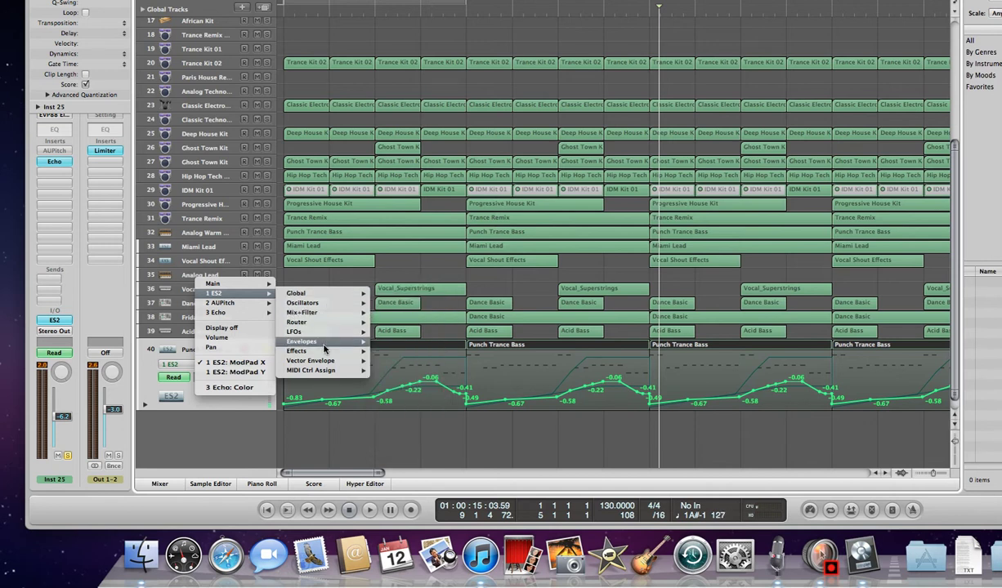
pyautogui.moveTo(325, 342)
pyautogui.moveTo(325, 361)
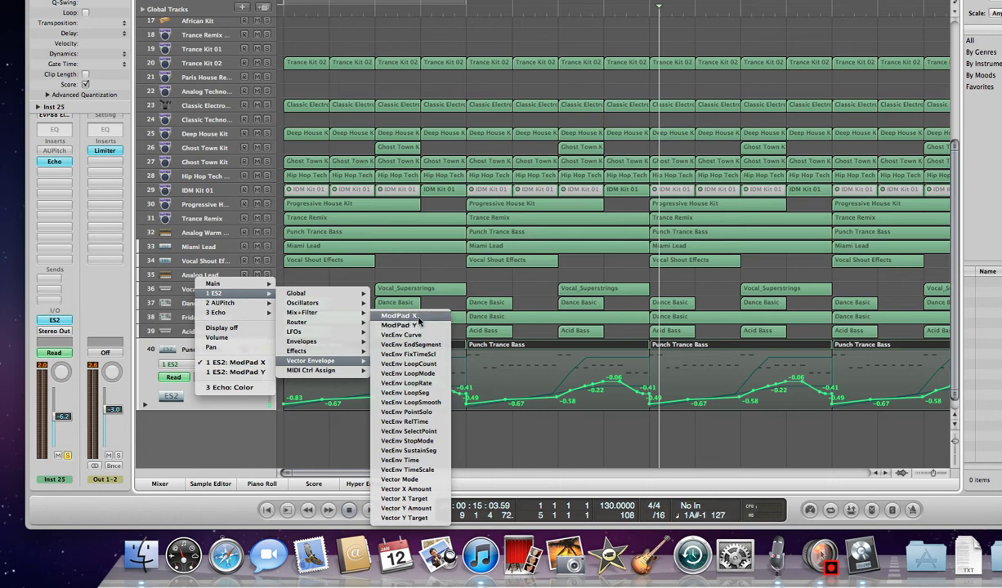
pyautogui.click(554, 431)
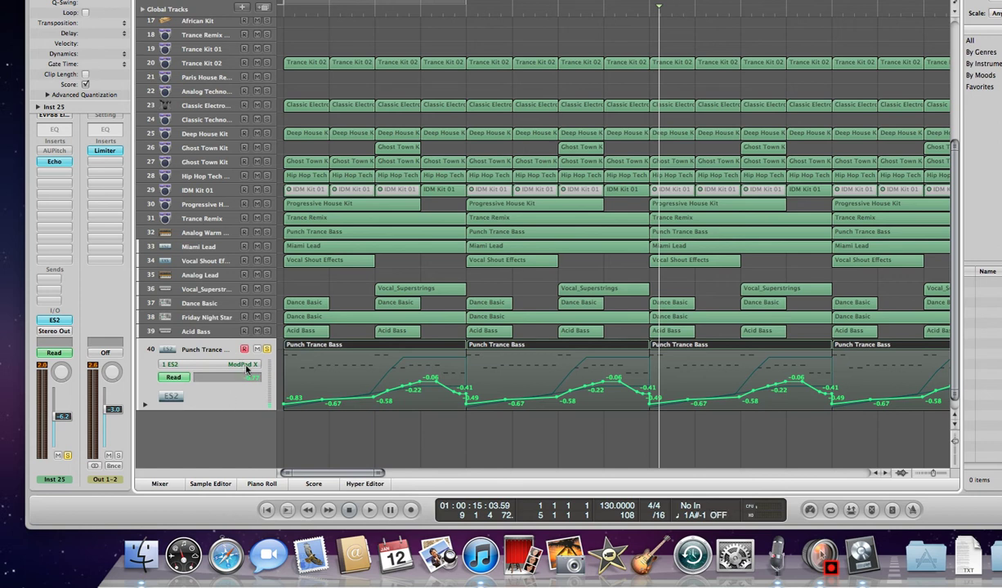
# Open the Inst 25 ES2 window above the arrangement and return the playhead to the song start.
pyautogui.click(49, 320)
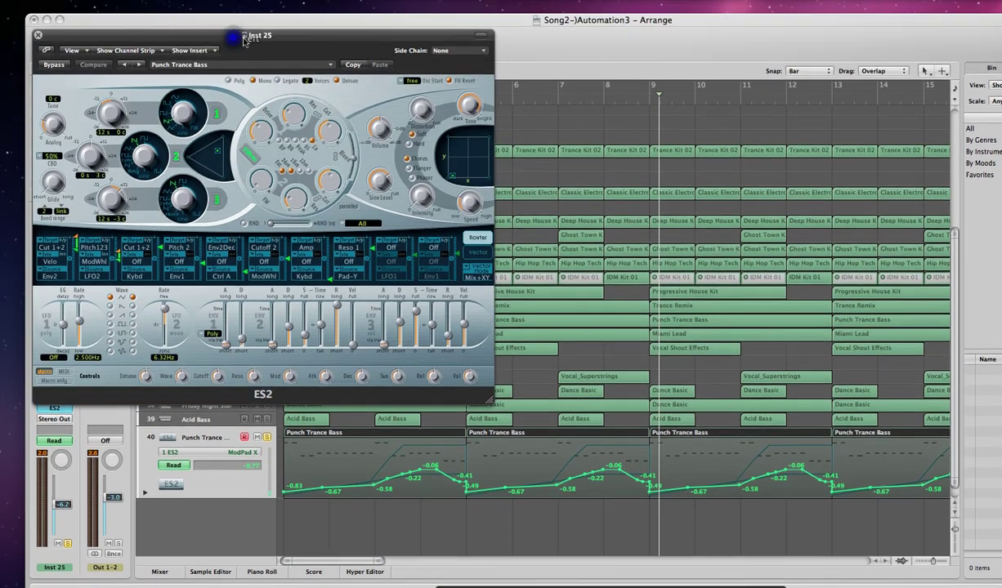
pyautogui.moveTo(246, 31); pyautogui.dragTo(532, 77)
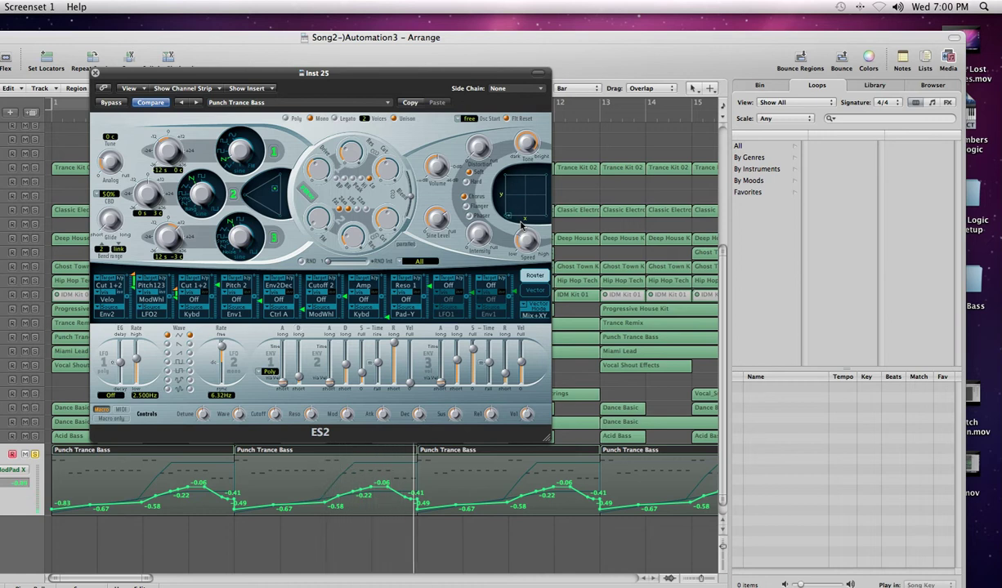
pyautogui.press('Return')
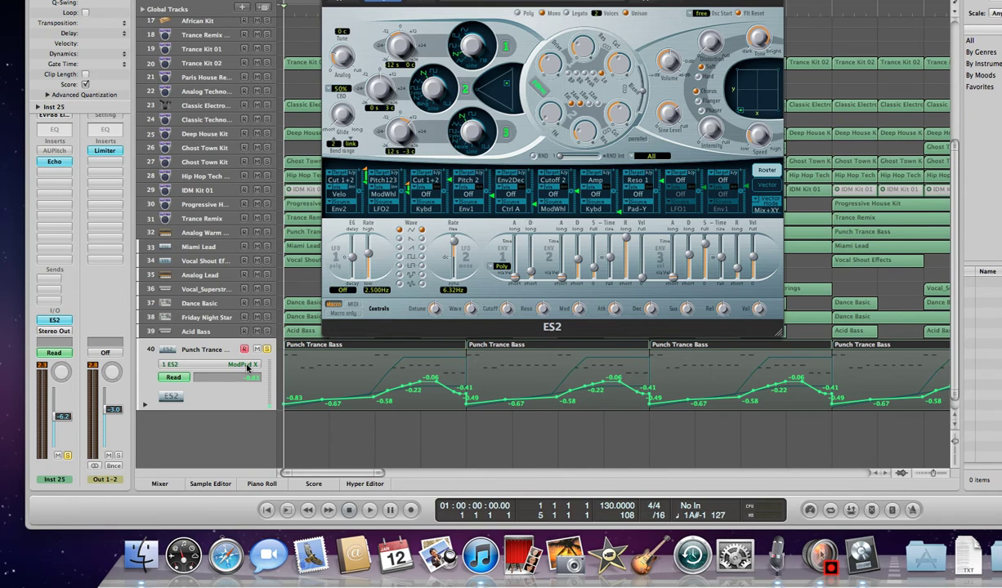
# Switch track 40's automation lane from ModPad X to the 1 ES2: ModPad Y parameter.
pyautogui.click(242, 368)
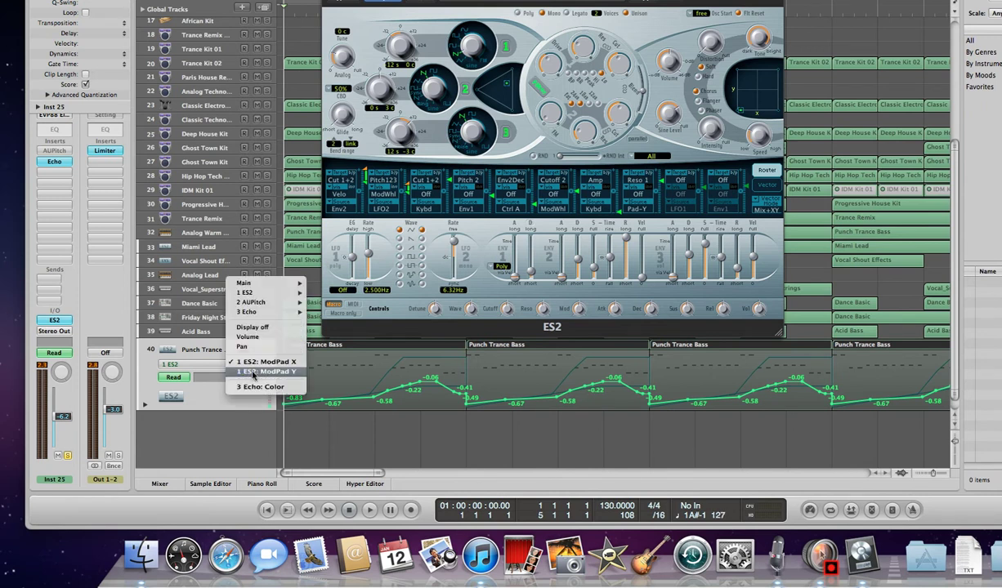
pyautogui.click(270, 373)
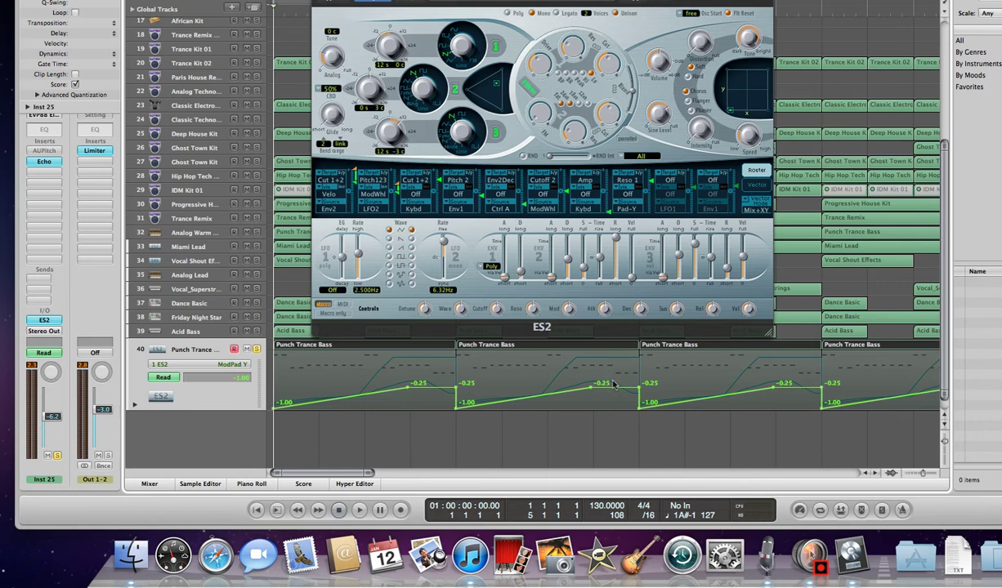
# With the Pencil tool, raise a first-region ModPad Y point to about 0.73.
pyautogui.rightClick(356, 375)
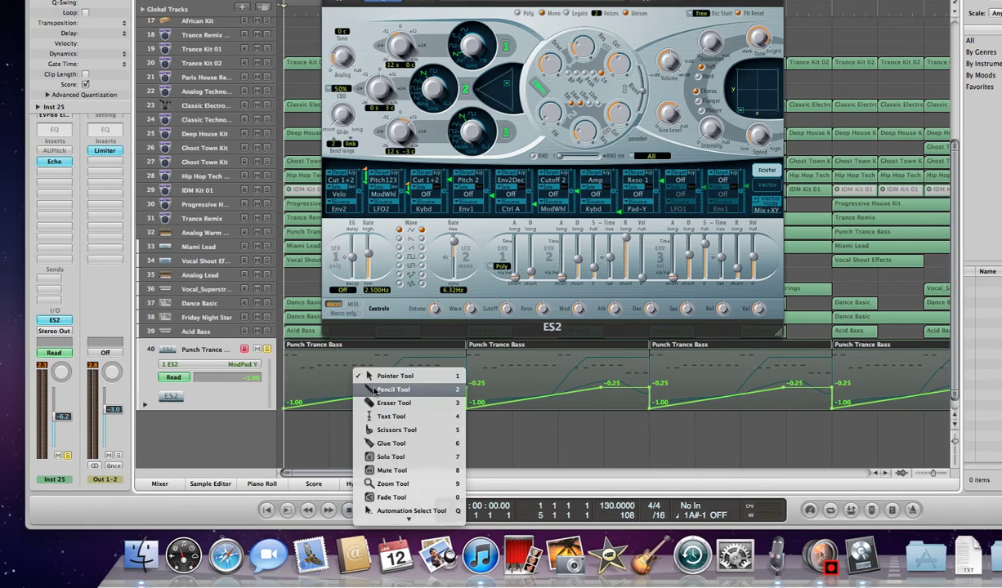
pyautogui.click(376, 389)
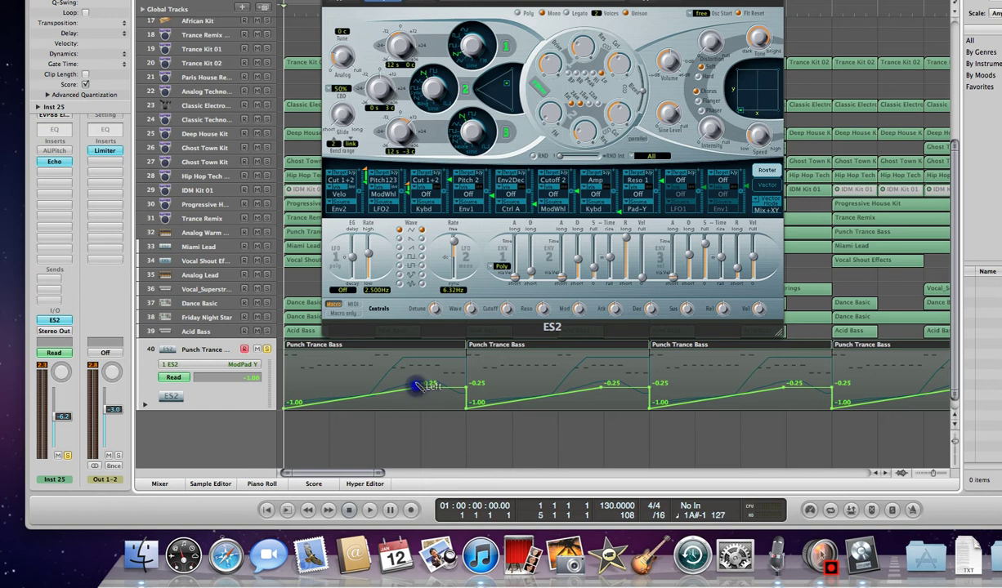
pyautogui.moveTo(416, 385)
pyautogui.mouseDown()
pyautogui.moveTo(423, 362)
pyautogui.moveTo(430, 394)
pyautogui.mouseUp()
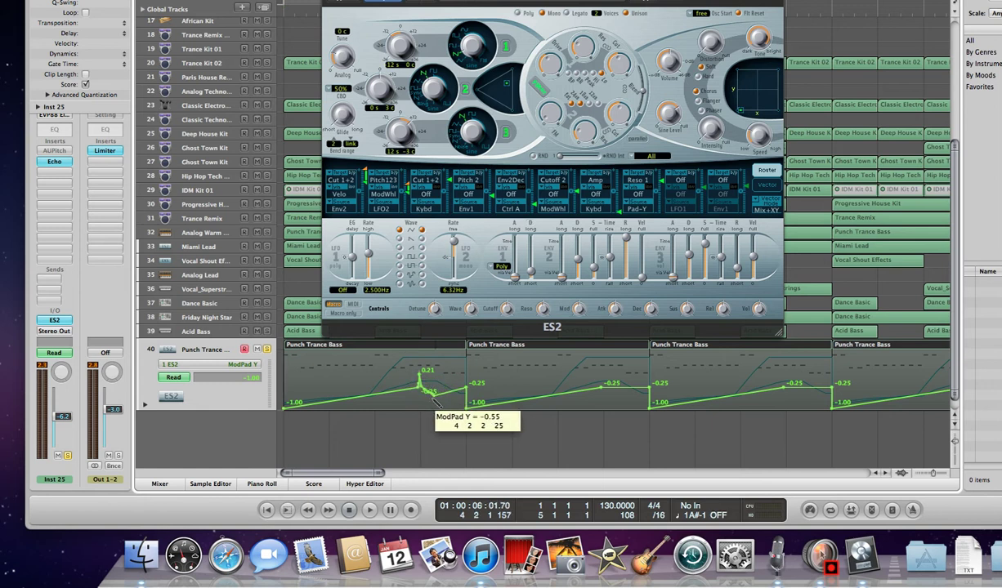
# Erase the -0.25 point after the peak, return to start, and slightly lower the following node.
pyautogui.rightClick(431, 399)
pyautogui.rightClick(444, 418)
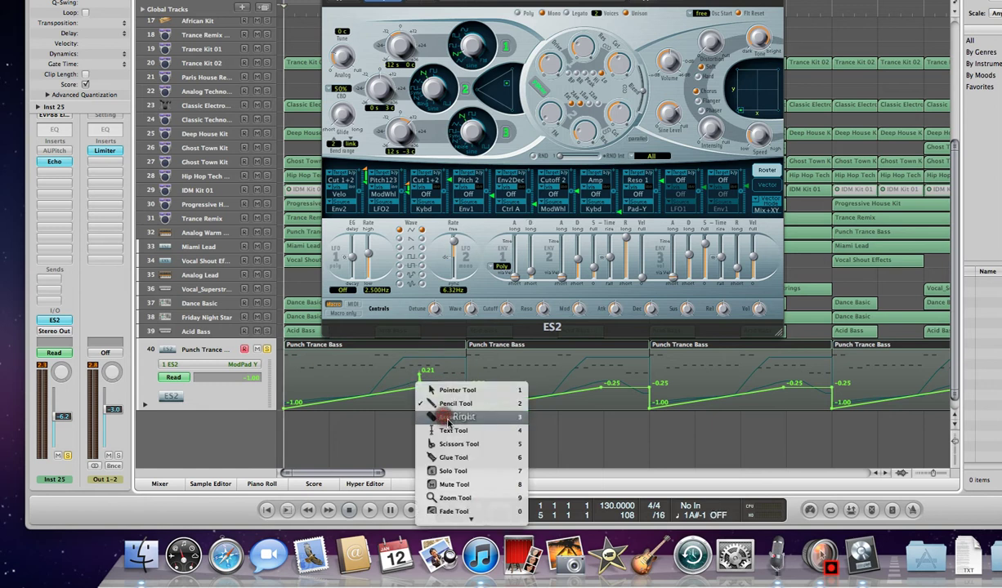
pyautogui.click(446, 418)
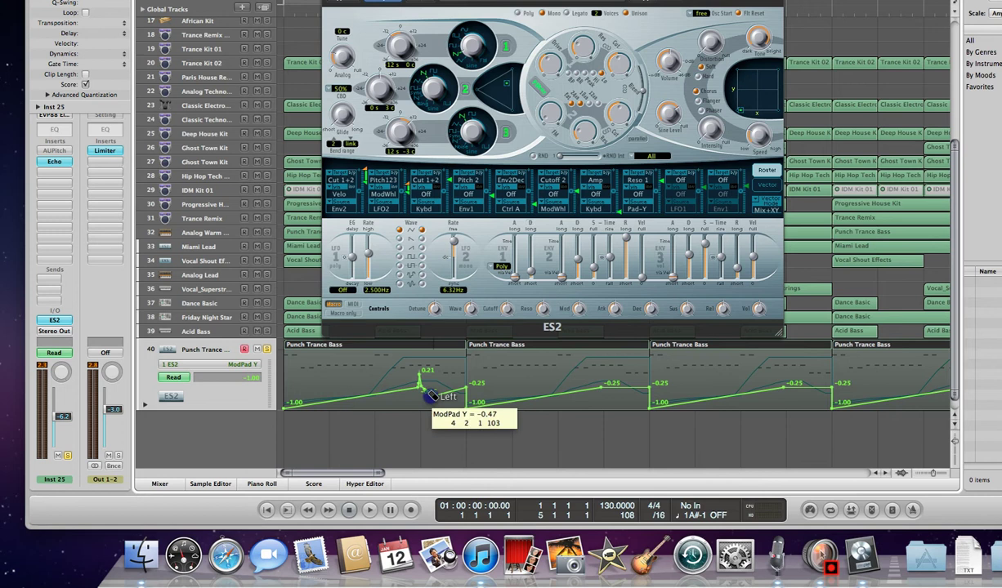
pyautogui.click(427, 397)
pyautogui.press('Return')
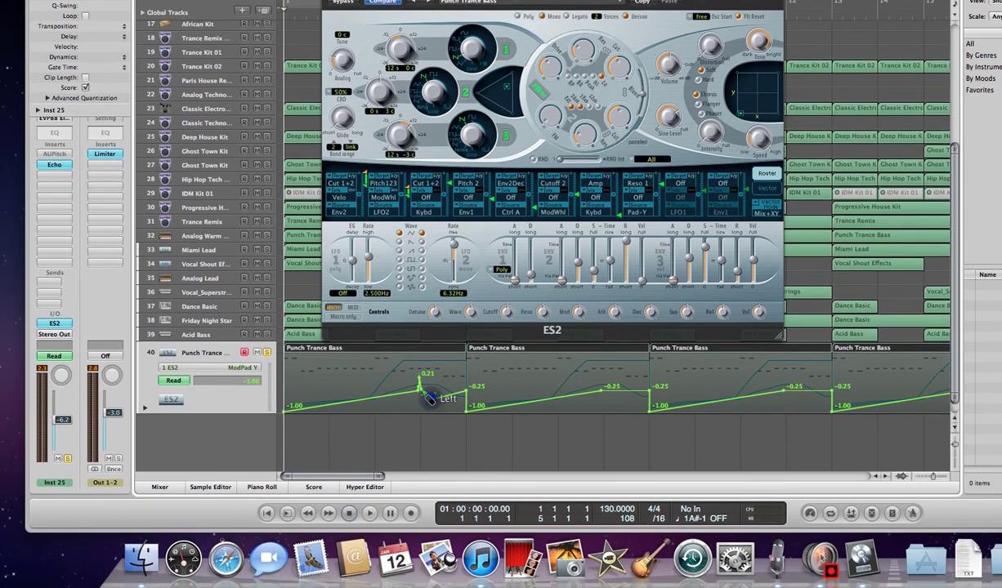
pyautogui.click(431, 421)
pyautogui.moveTo(433, 394)
pyautogui.mouseDown()
pyautogui.moveTo(419, 376)
pyautogui.moveTo(444, 384)
pyautogui.mouseUp()
pyautogui.click(425, 395)
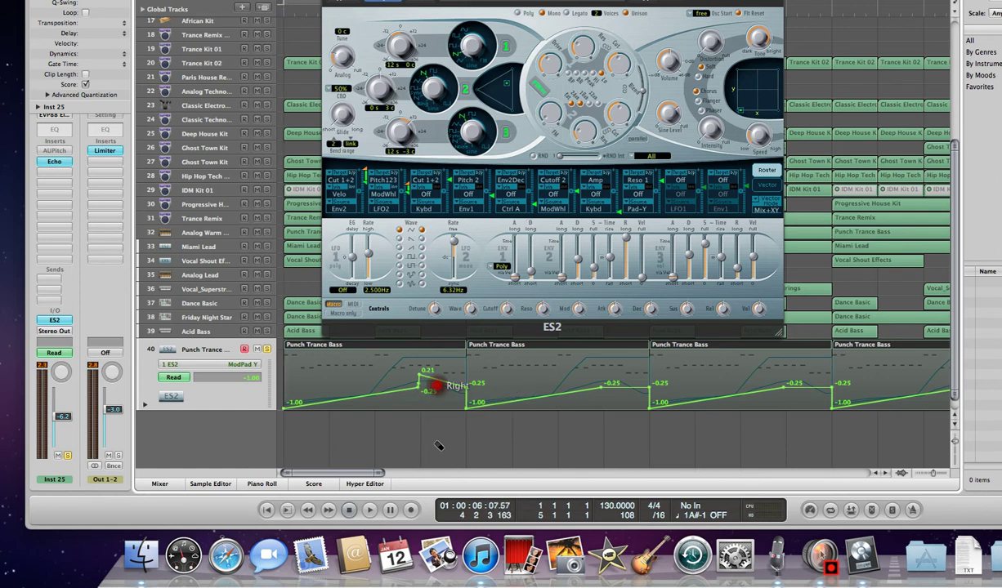
# With the Pointer tool, drag the first-region ModPad Y peak much higher and start playback.
pyautogui.rightClick(436, 441)
pyautogui.click(449, 384)
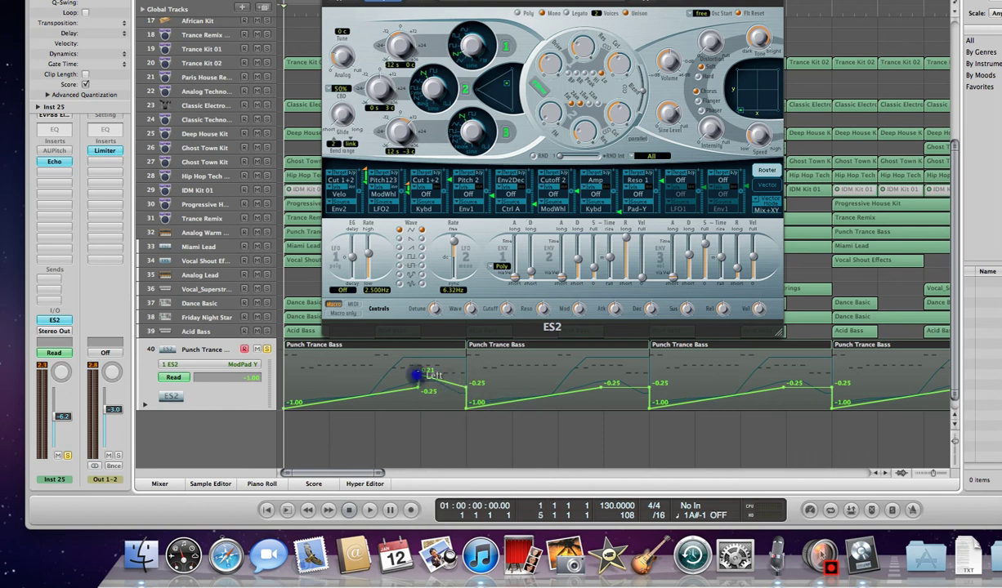
pyautogui.moveTo(416, 375); pyautogui.dragTo(420, 366)
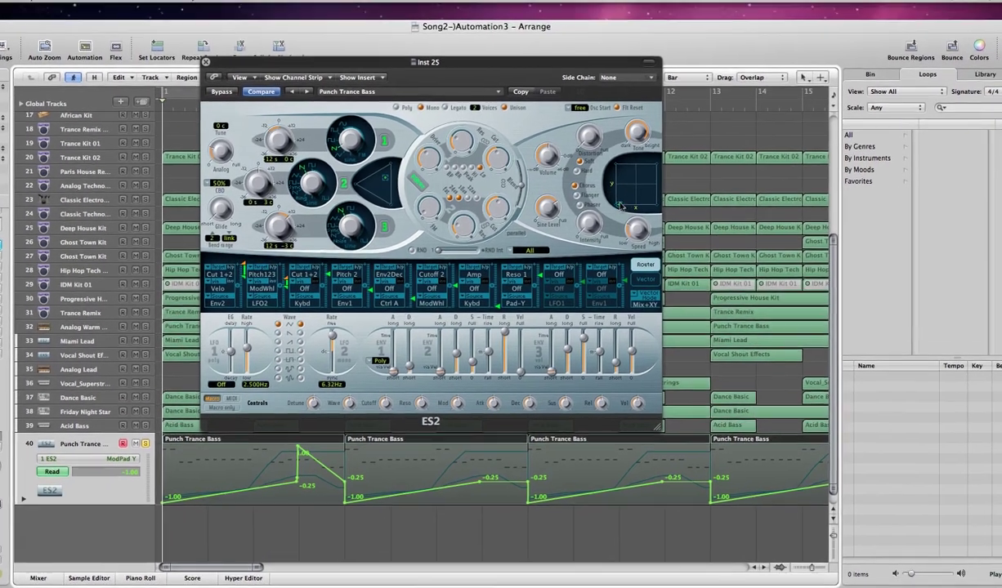
pyautogui.press('space')
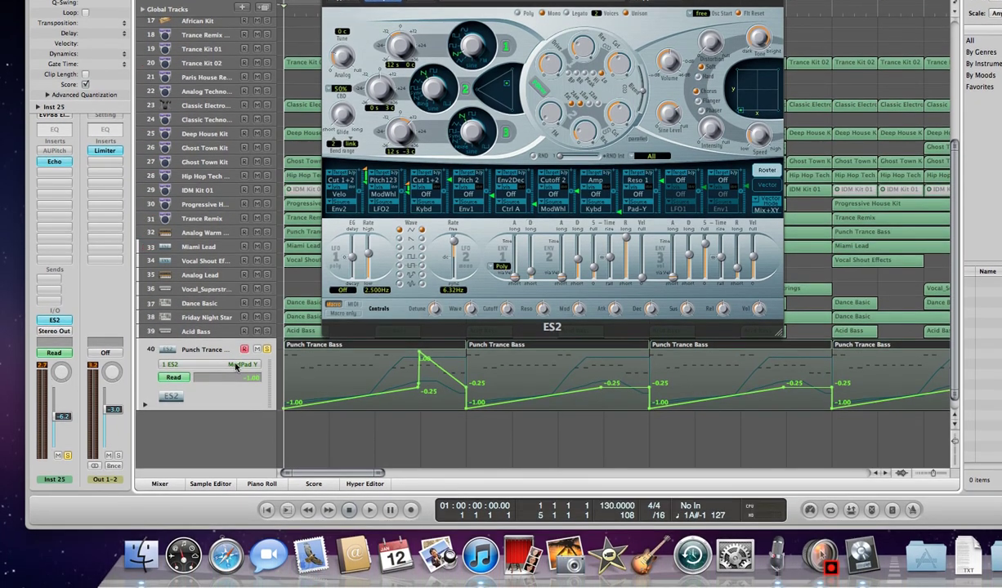
# Show ES2 ModPad X, pencil in a 0.84 peak in the first region, then play and stop.
pyautogui.click(236, 366)
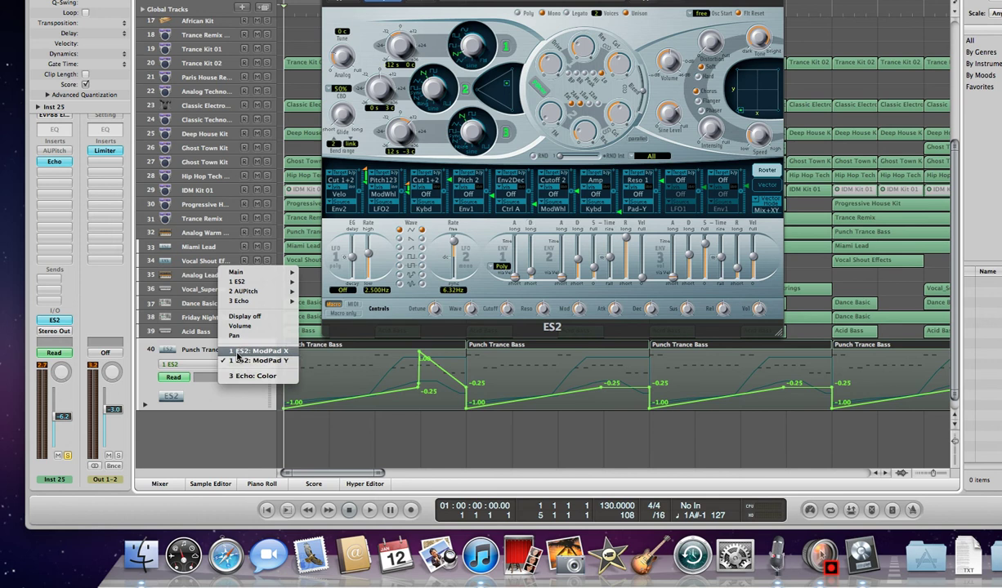
pyautogui.click(237, 354)
pyautogui.rightClick(413, 402)
pyautogui.click(414, 401)
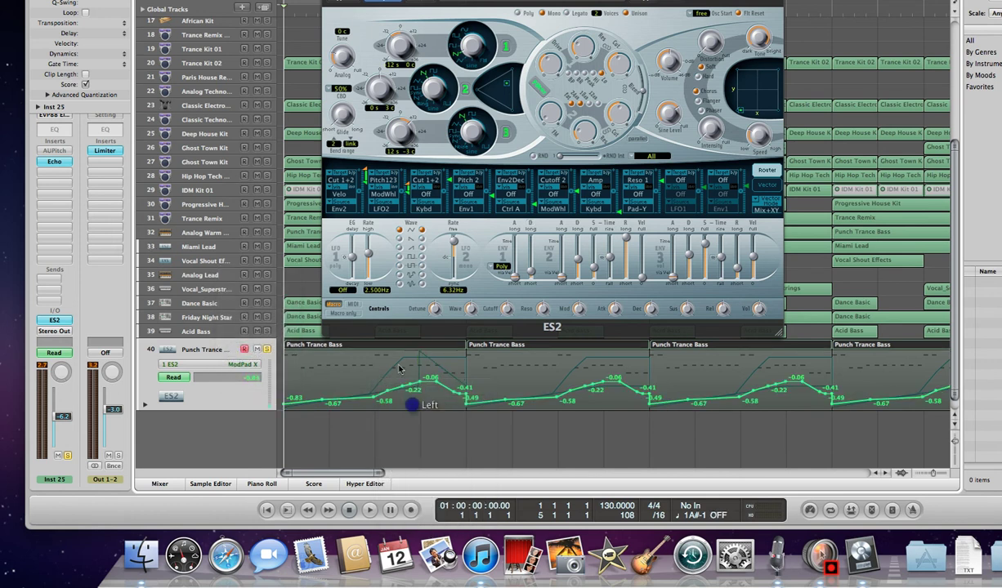
pyautogui.moveTo(390, 385); pyautogui.dragTo(386, 356)
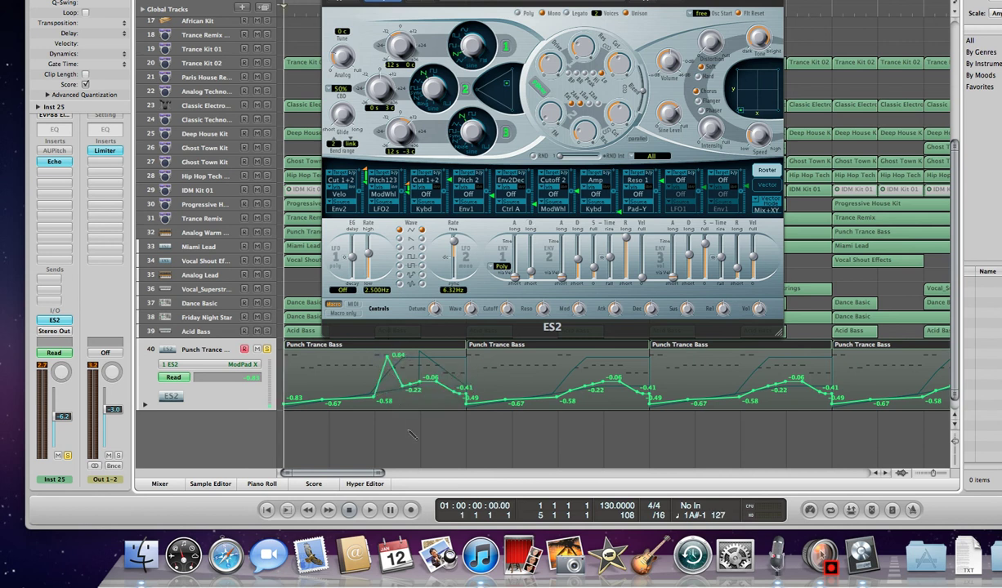
pyautogui.press('space')
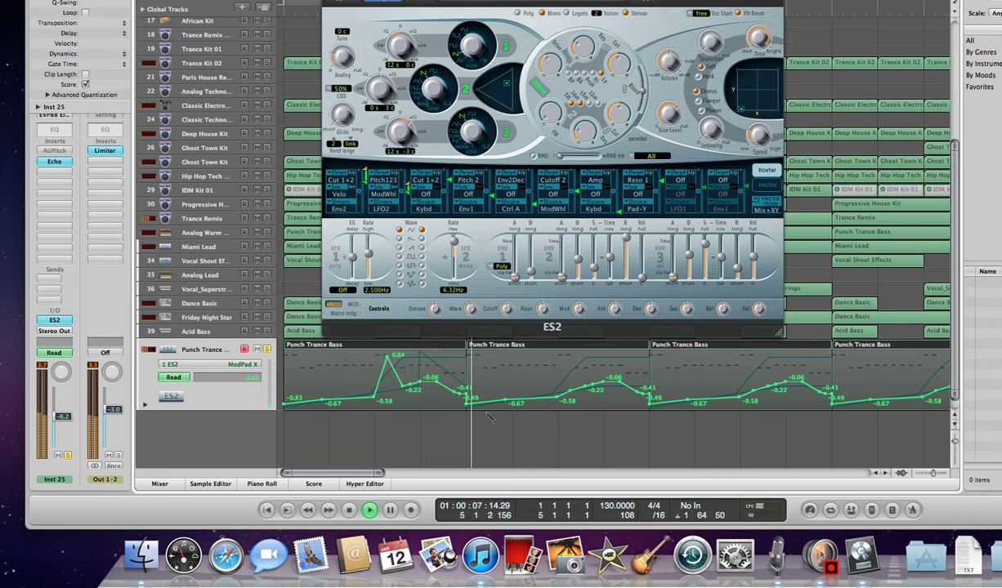
pyautogui.press('space')
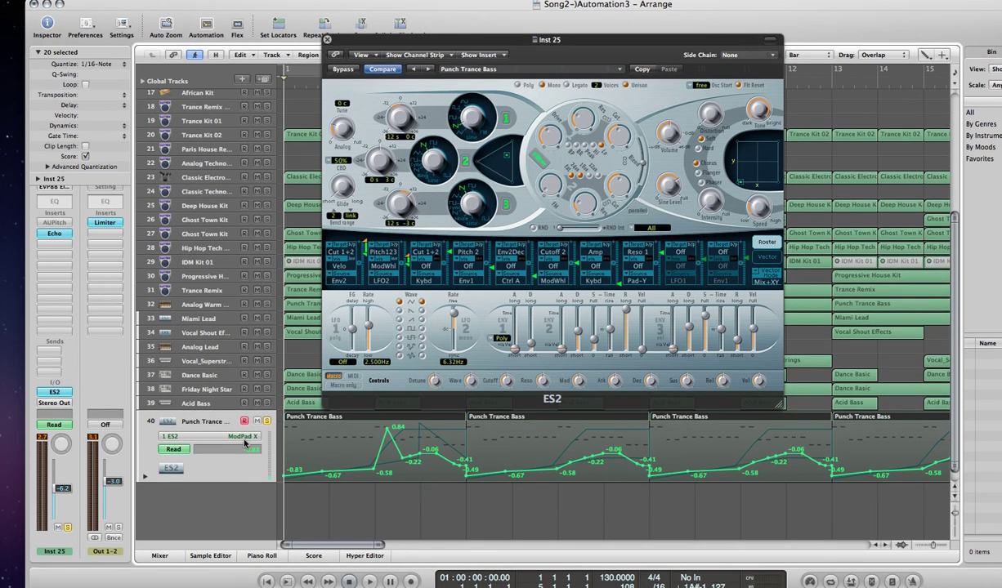
# Browse the 1 ES2 Global, Oscillators, LFOs, Envelopes and Vector Envelope parameter submenus.
pyautogui.click(243, 440)
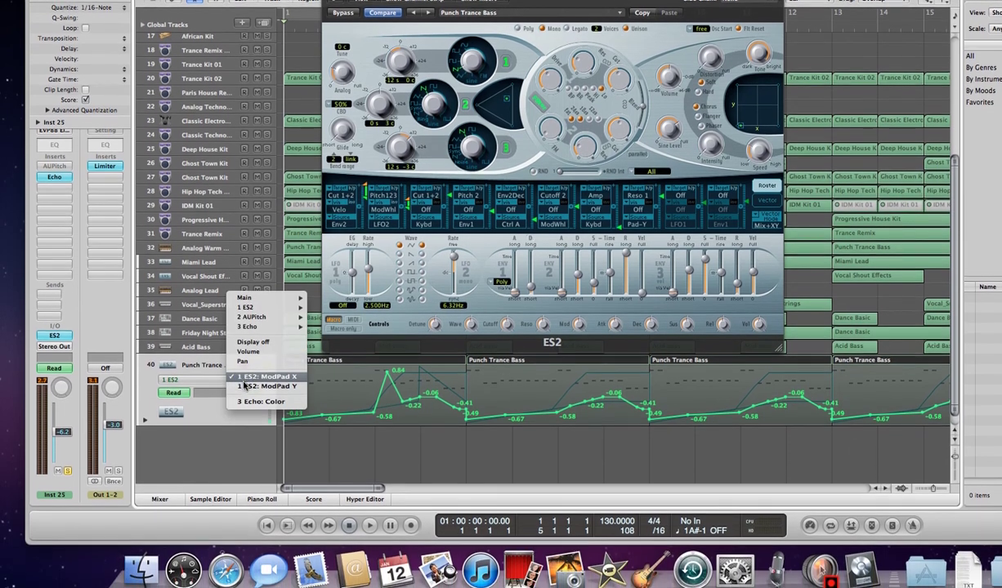
pyautogui.moveTo(247, 308)
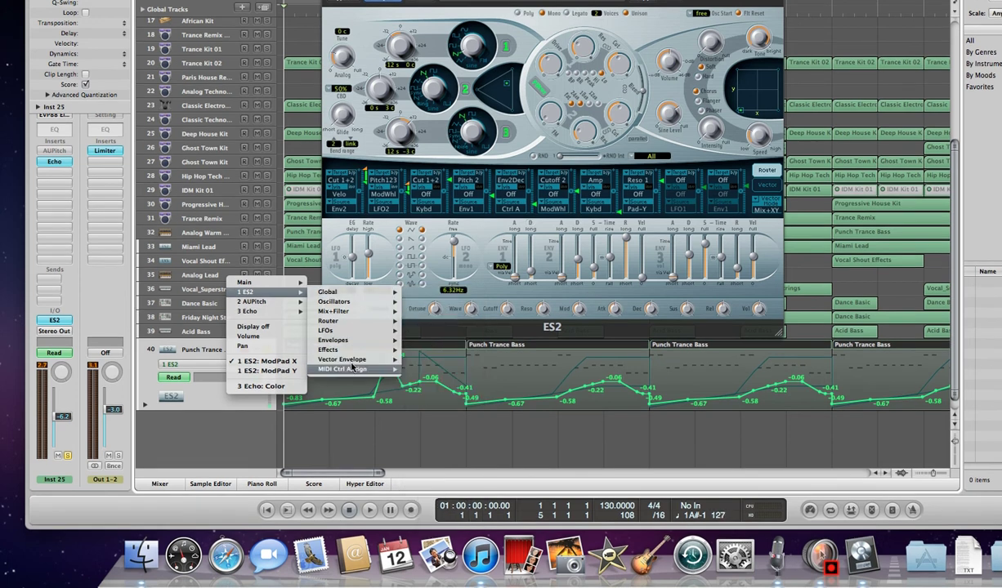
pyautogui.moveTo(351, 296)
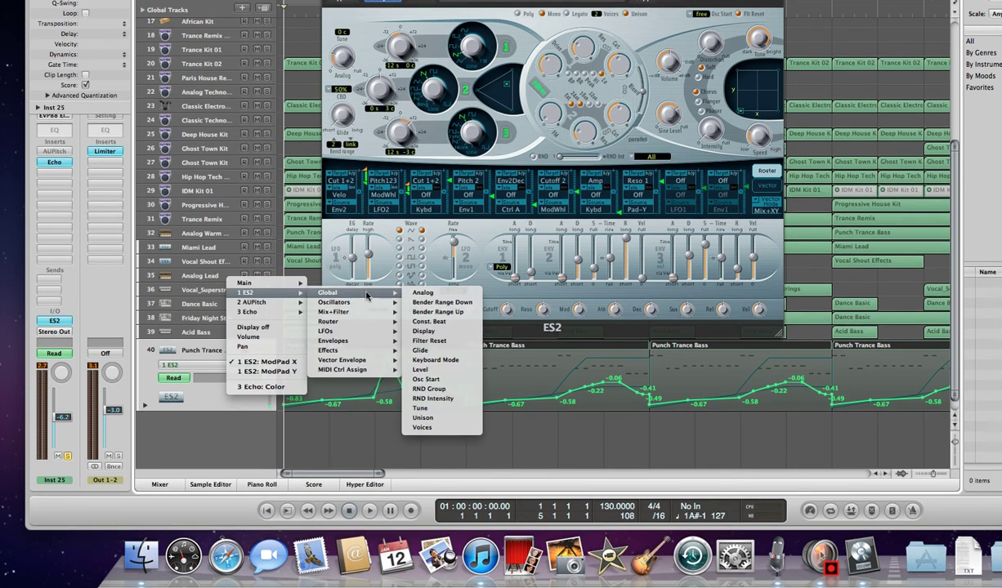
pyautogui.moveTo(369, 306)
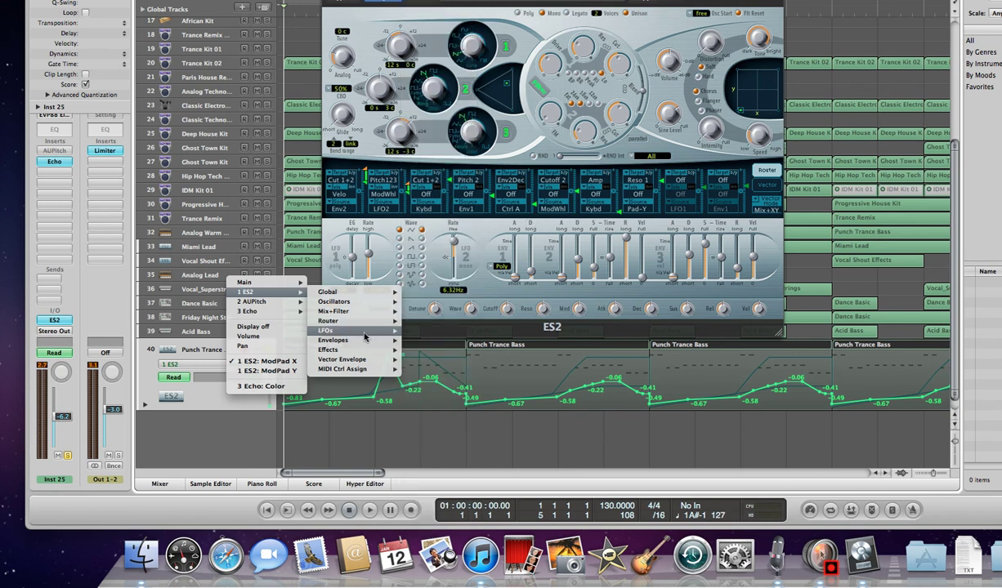
pyautogui.moveTo(365, 344)
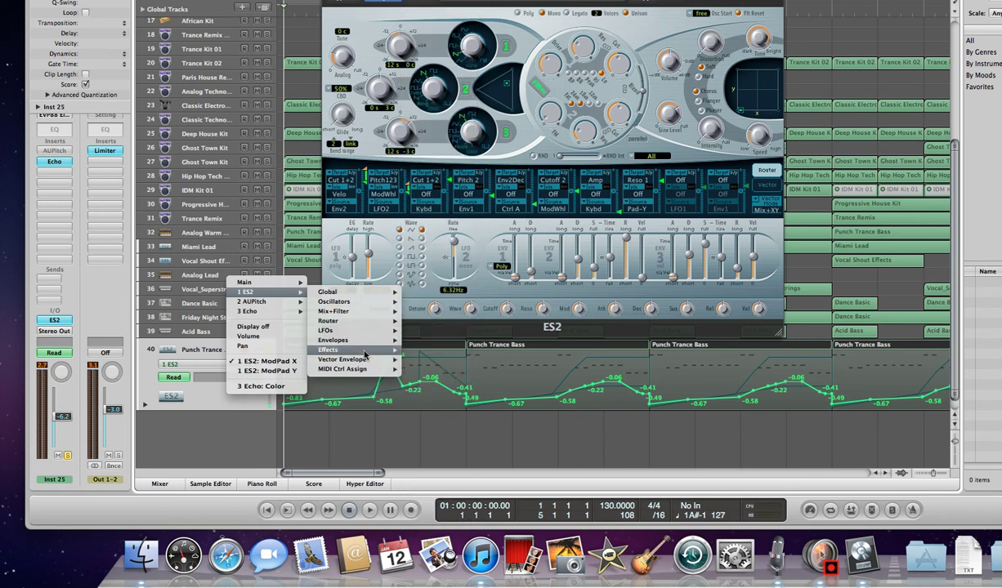
pyautogui.moveTo(365, 363)
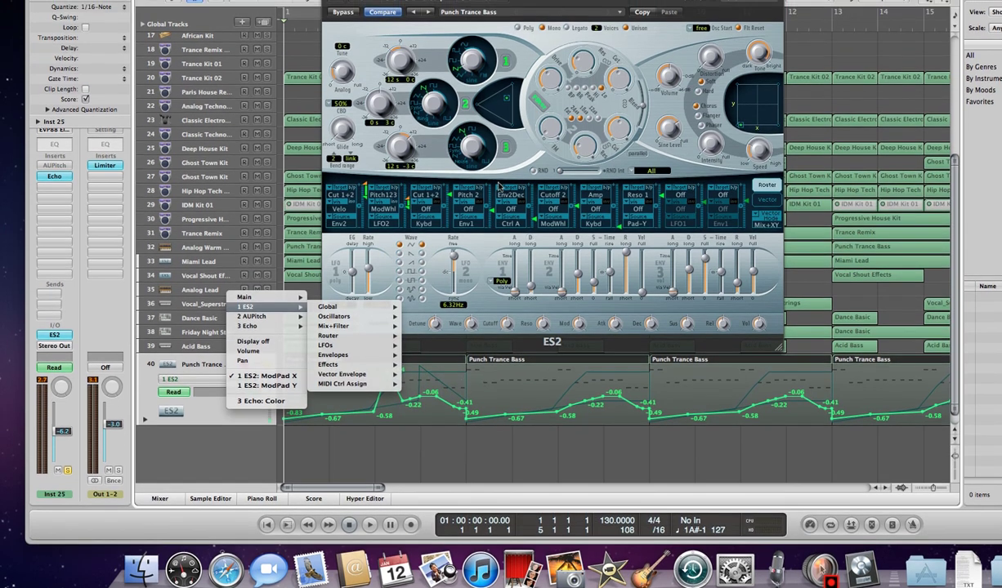
# Dismiss the parameter menu without changing it, keeping ModPad X displayed.
pyautogui.click(499, 186)
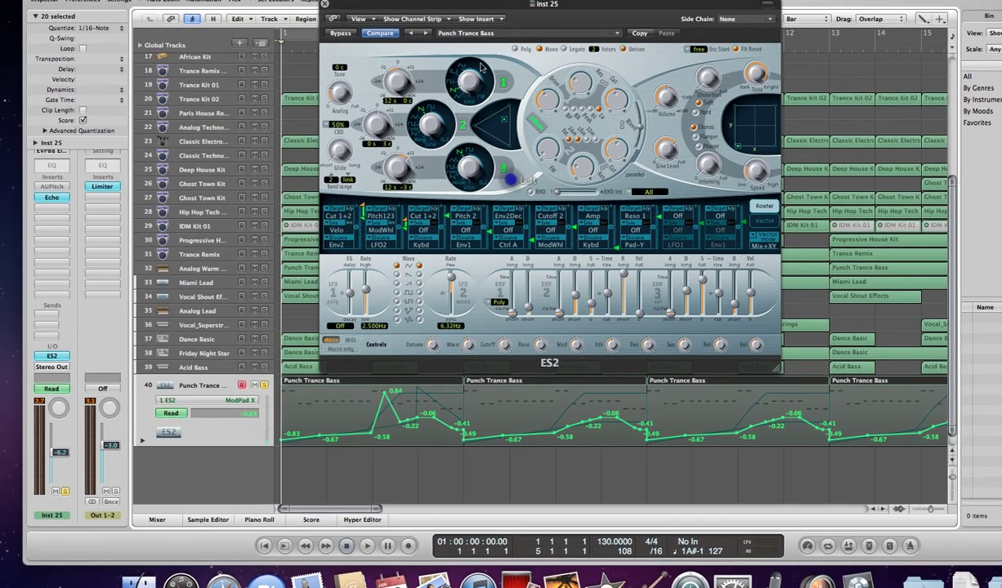